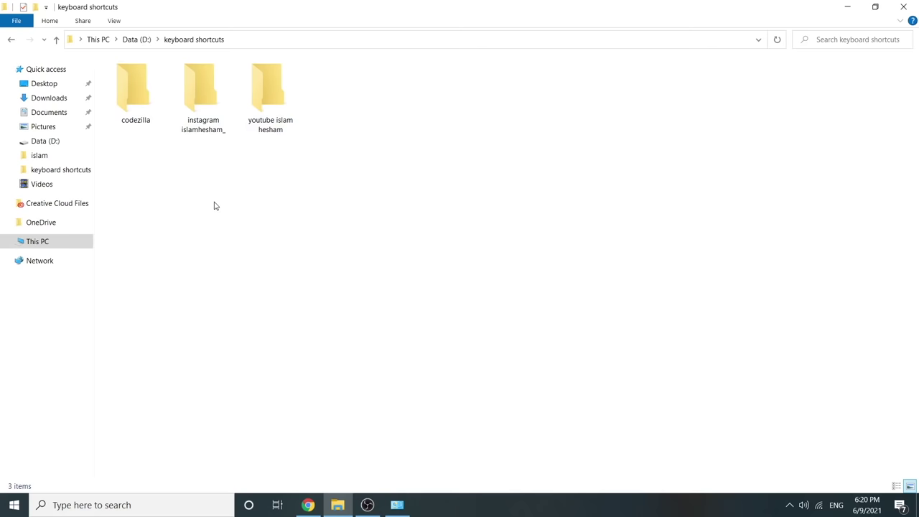
# Open the online help for File Explorer and highlight the "Help in File Explorer" heading.
pyautogui.press('F1')
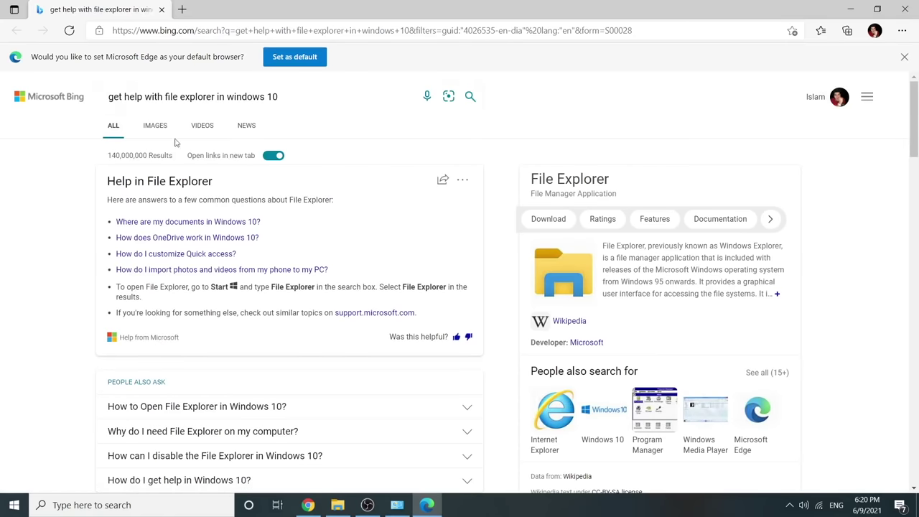
pyautogui.moveTo(216, 182); pyautogui.dragTo(112, 182)
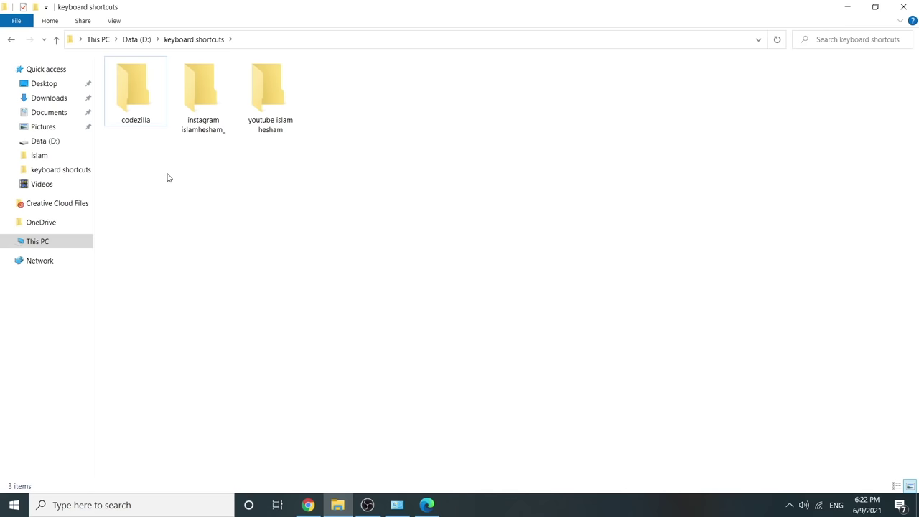
# Open the codezilla folder's name for editing, select parts of the name, and leave it as it is.
pyautogui.click(162, 120)
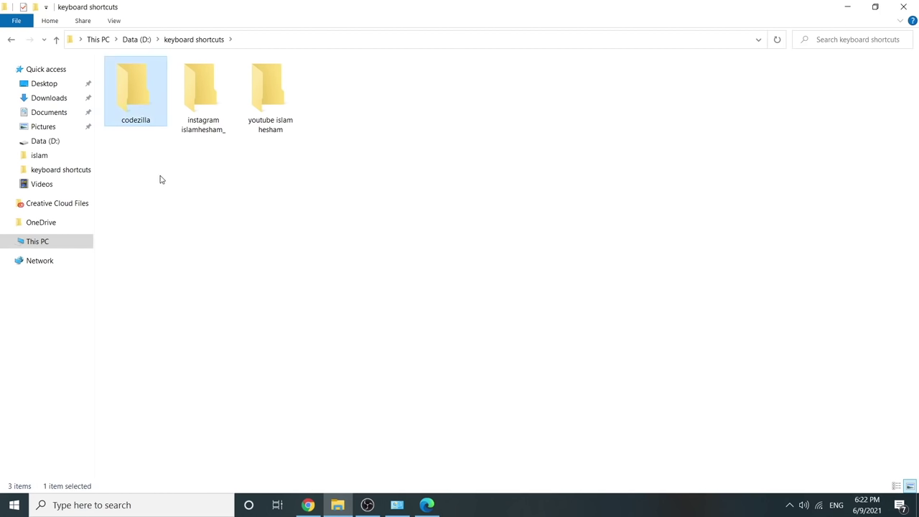
pyautogui.press('F2')
pyautogui.press('Home')
pyautogui.hotkey('shift', 'End')
pyautogui.hotkey('shift', 'Left')
pyautogui.hotkey('shift', 'Left')
pyautogui.hotkey('shift', 'Left')
pyautogui.hotkey('shift', 'End')
pyautogui.click(144, 144)
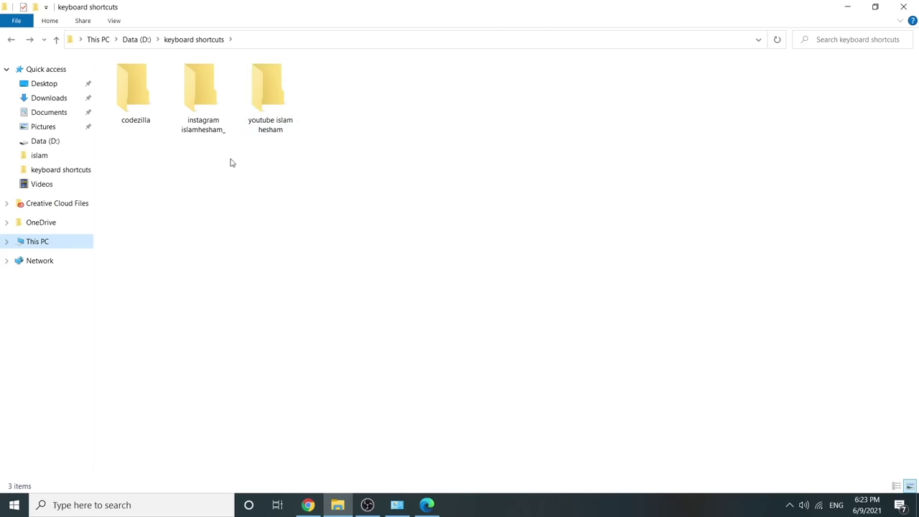
# Search the keyboard shortcuts folder for the creator's full name.
pyautogui.press('F3')
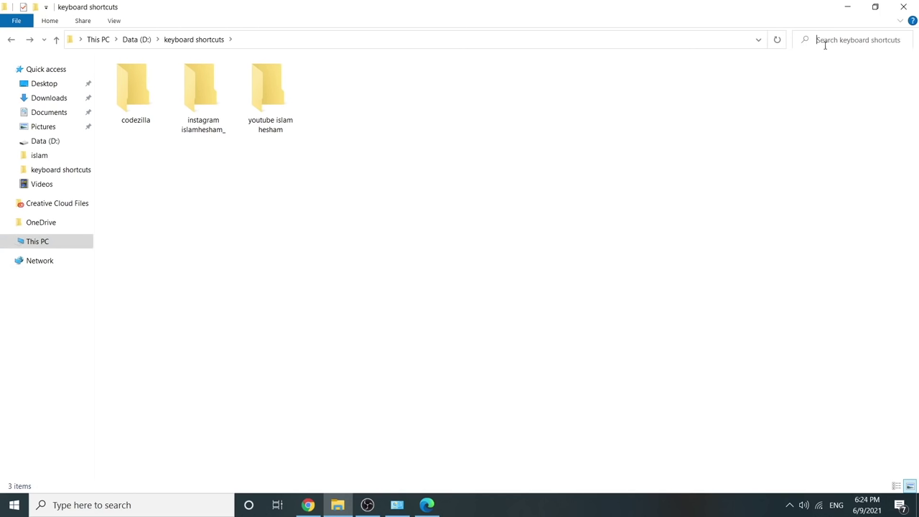
pyautogui.write('islam hesham')
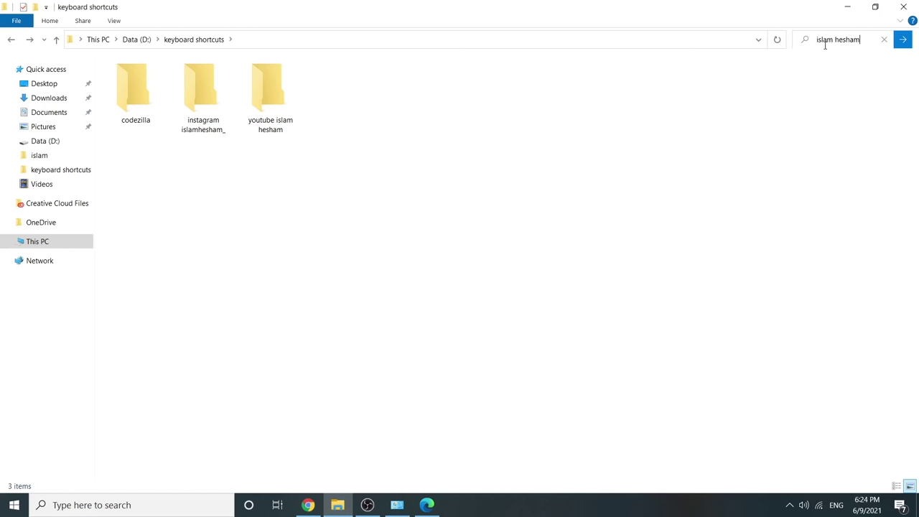
pyautogui.click(903, 38)
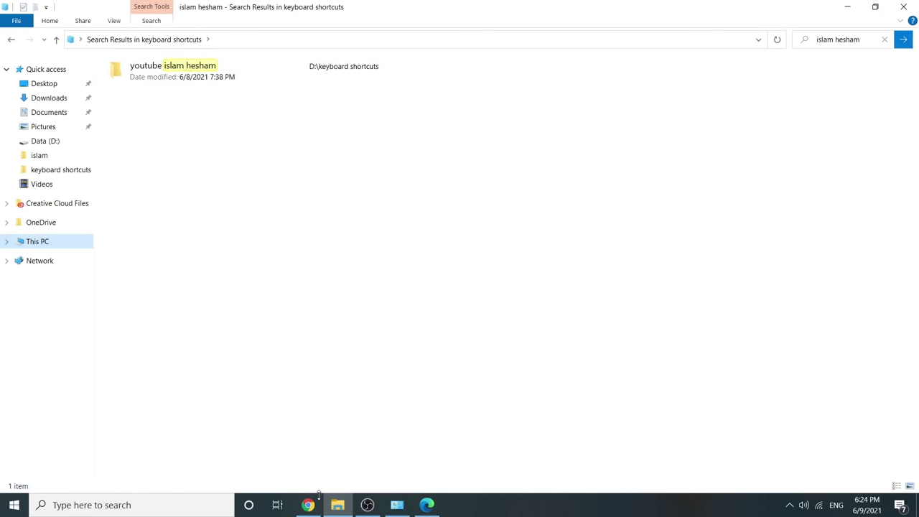
# Switch to Chrome and find the words "search" and "gmail" on the Google home page.
pyautogui.click(319, 500)
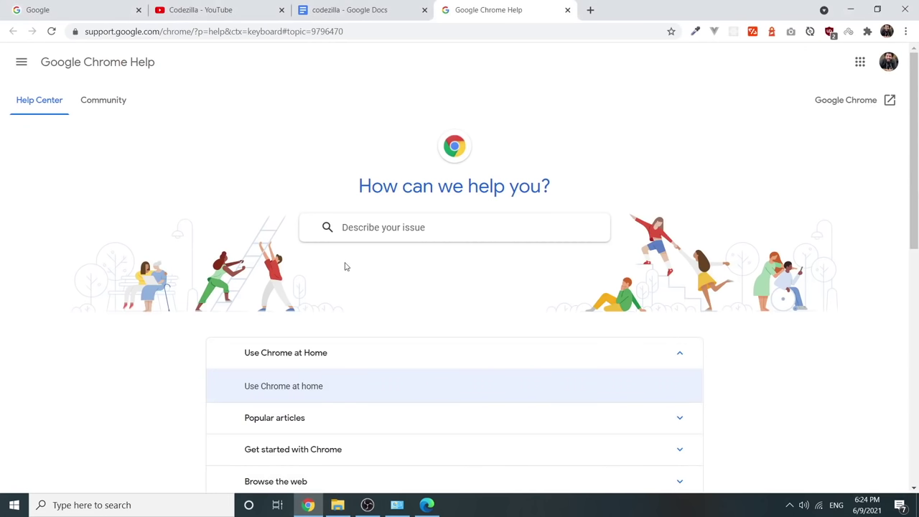
pyautogui.click(80, 7)
pyautogui.hotkey('ctrl', 'f')
pyautogui.write('search')
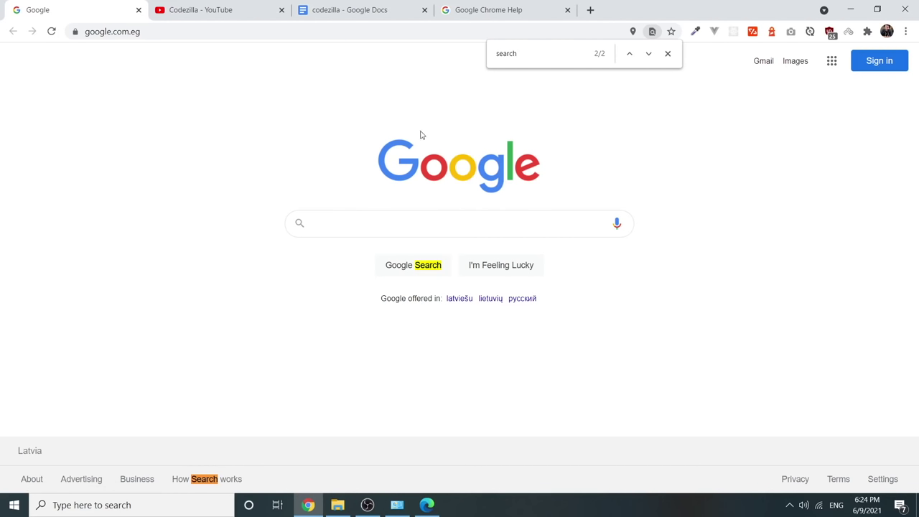
pyautogui.doubleClick(511, 56)
pyautogui.write('gmail')
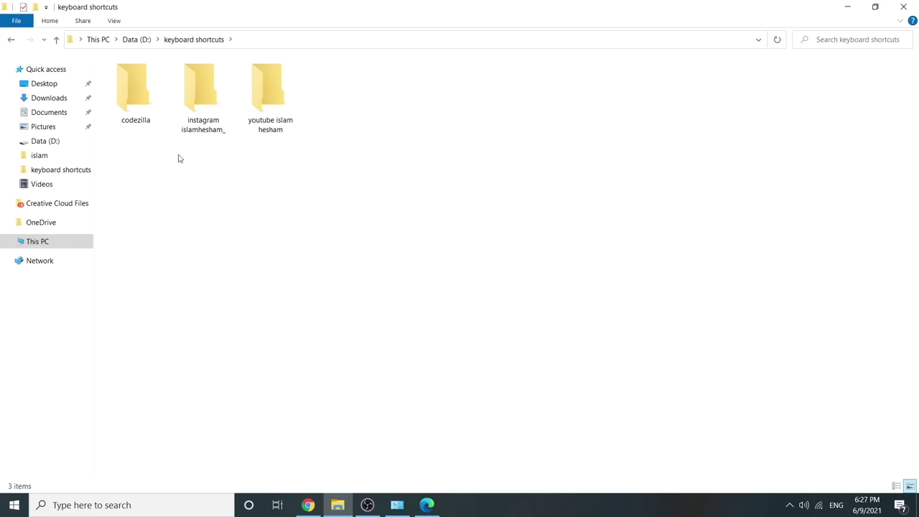
# Open the codezilla folder in File Explorer, show its address as an editable path with the recent locations, and highlight the path.
pyautogui.doubleClick(134, 94)
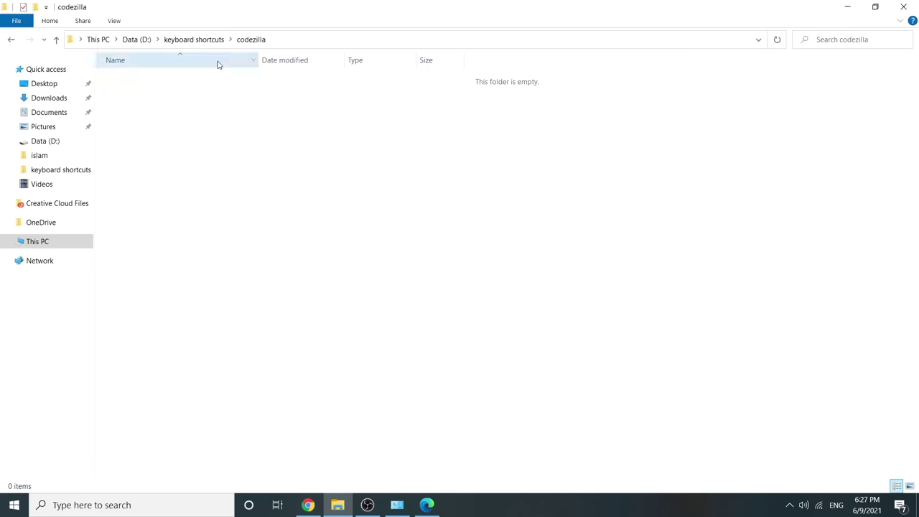
pyautogui.press('F4')
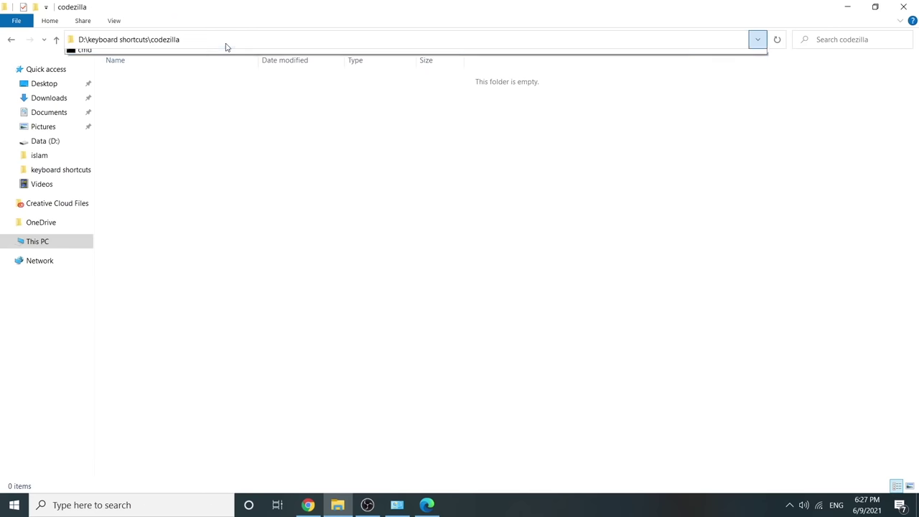
pyautogui.press('F4')
pyautogui.moveTo(82, 41); pyautogui.dragTo(181, 39)
pyautogui.click(178, 39)
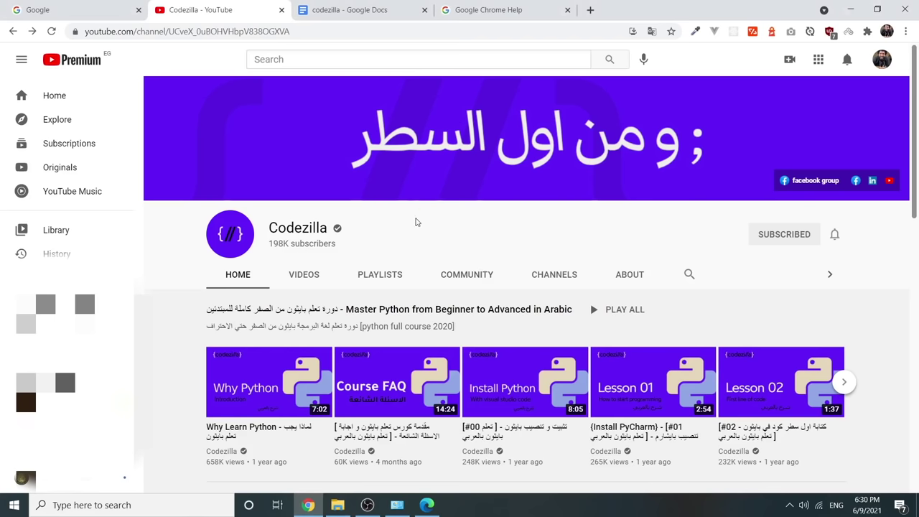
# Show the page commands on the Codezilla YouTube channel in Chrome, dismiss them, and reload the page.
pyautogui.rightClick(410, 221)
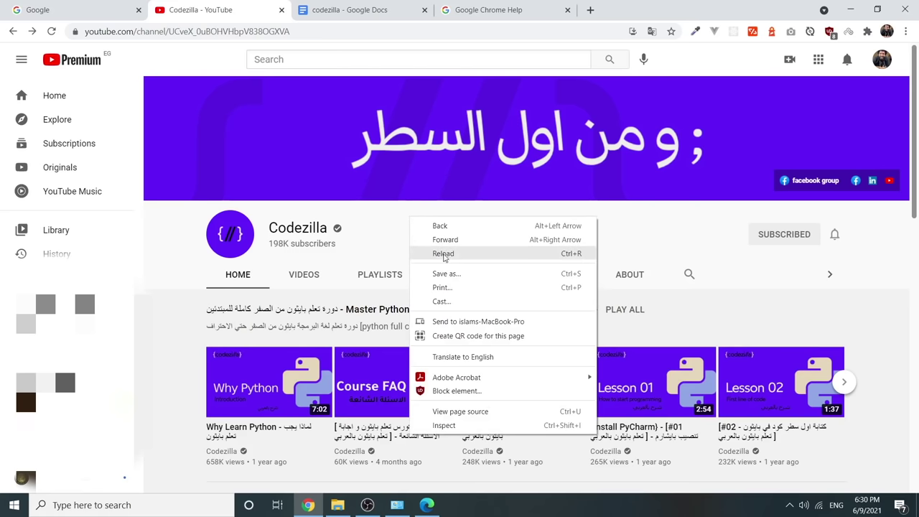
pyautogui.click(392, 248)
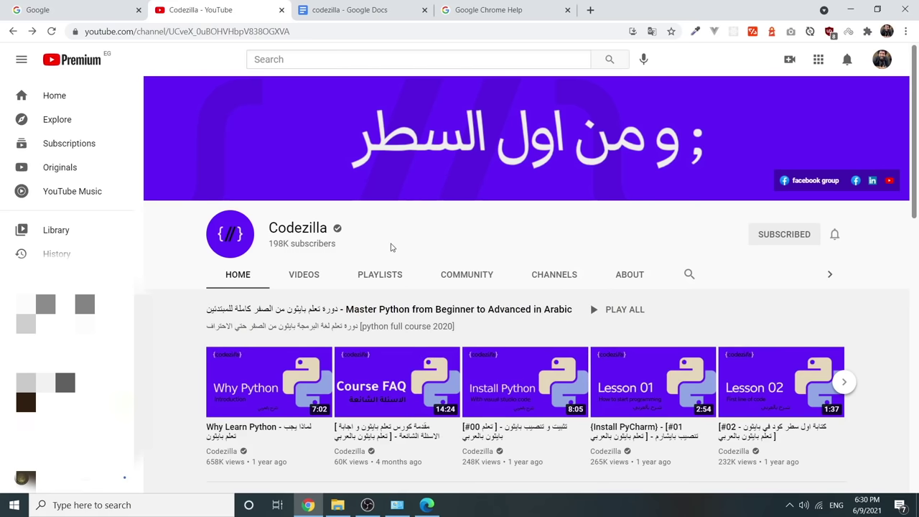
pyautogui.press('F5')
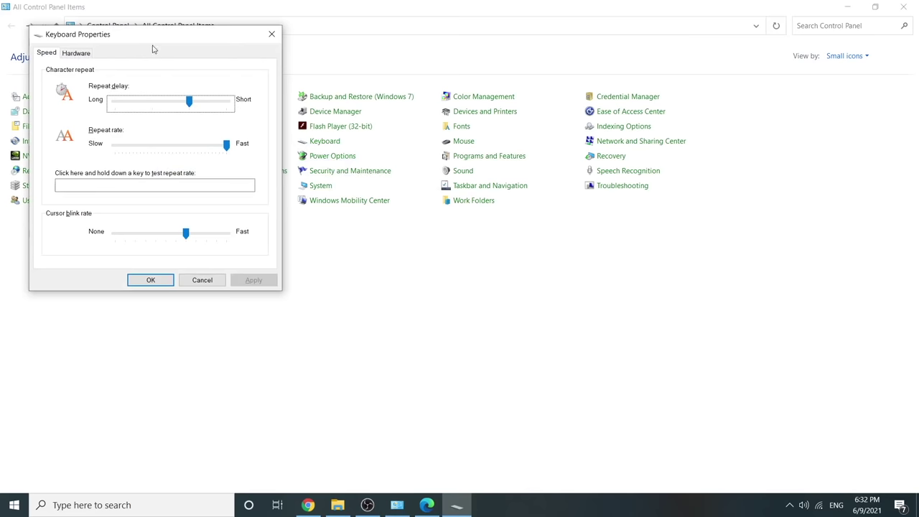
# Close Keyboard Properties without changes and move the focus through the Control Panel items to Troubleshooting.
pyautogui.click(273, 35)
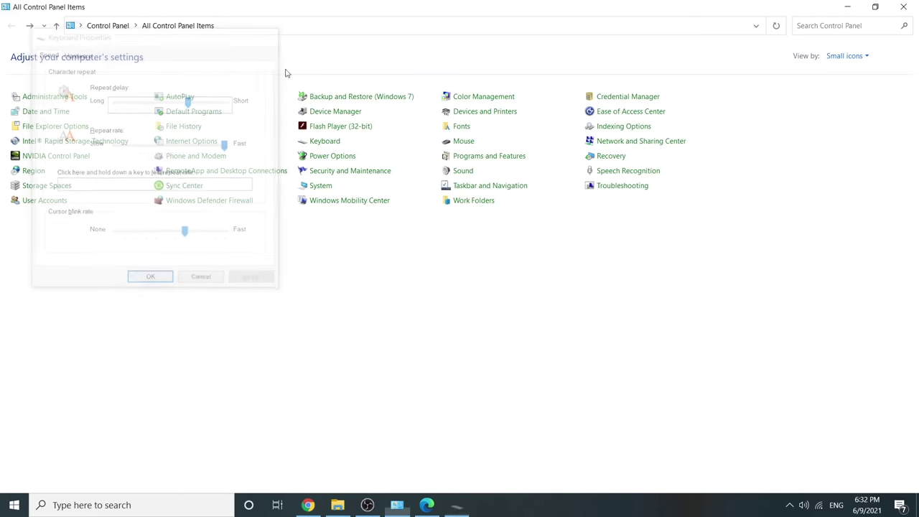
pyautogui.press('Down')
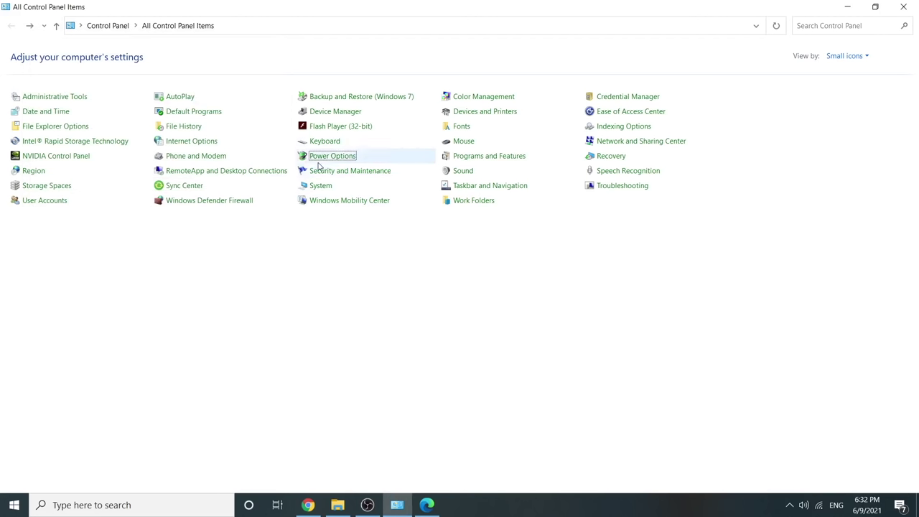
pyautogui.press('Down')
pyautogui.press('Down')
pyautogui.press('Down')
pyautogui.press('Down')
pyautogui.press('Down')
pyautogui.press('Down')
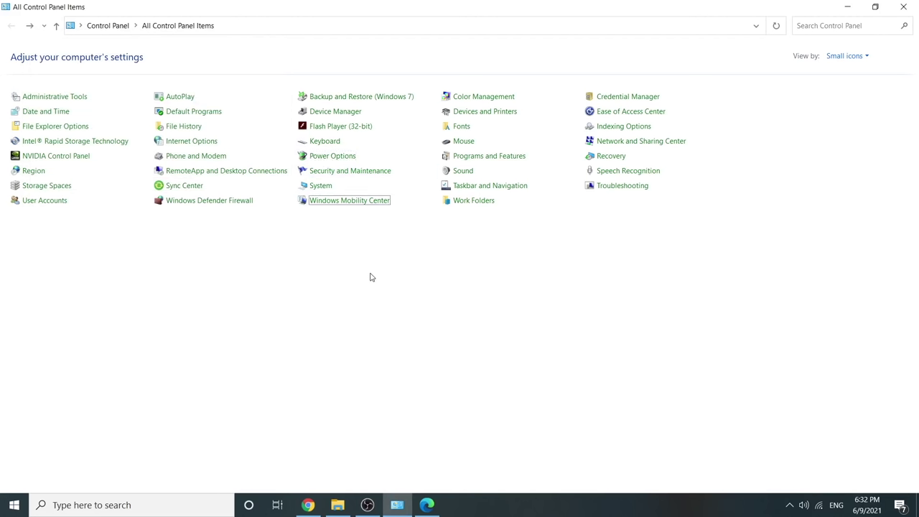
pyautogui.press('Down')
pyautogui.press('Down')
pyautogui.press('Down')
pyautogui.press('Down')
pyautogui.press('Down')
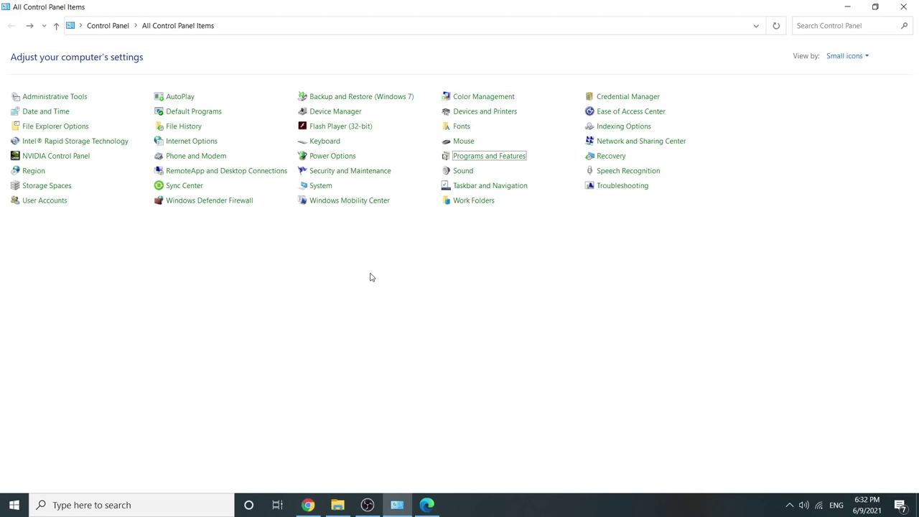
pyautogui.press('Down')
pyautogui.press('Down')
pyautogui.press('Down')
pyautogui.press('Down')
pyautogui.press('Down')
pyautogui.press('Down')
pyautogui.press('Down')
# Show the hidden classic command bar in Control Panel and move the focus back and forth across its headings.
pyautogui.press('F10')
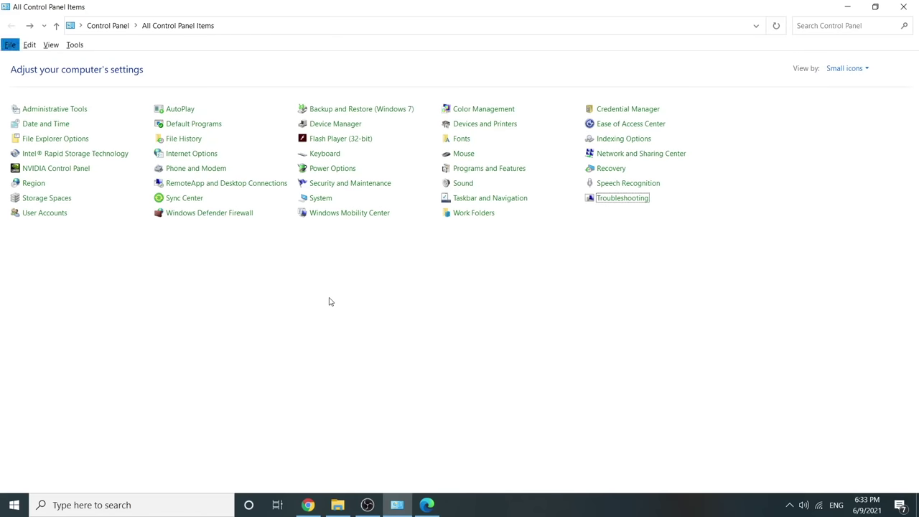
pyautogui.press('Right')
pyautogui.press('Right')
pyautogui.press('Right')
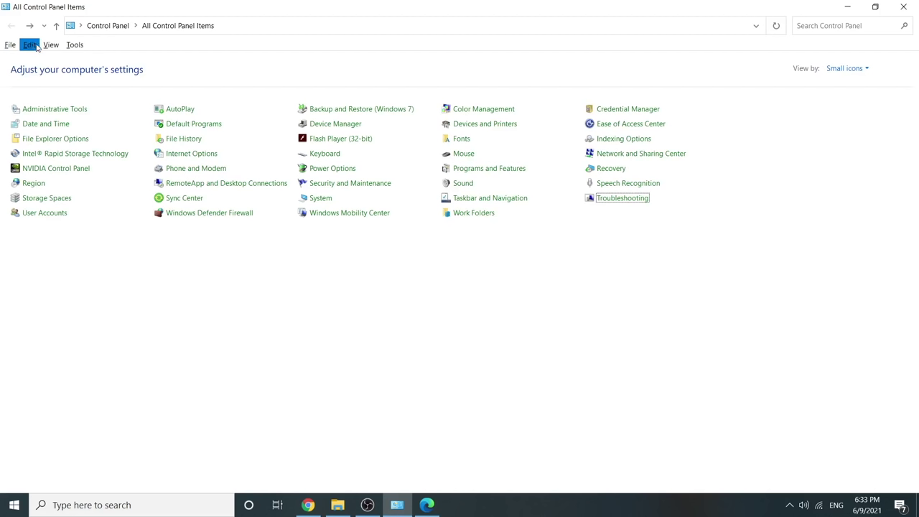
pyautogui.press('Left')
pyautogui.press('Left')
pyautogui.press('Left')
pyautogui.press('Right')
pyautogui.press('Right')
pyautogui.press('Right')
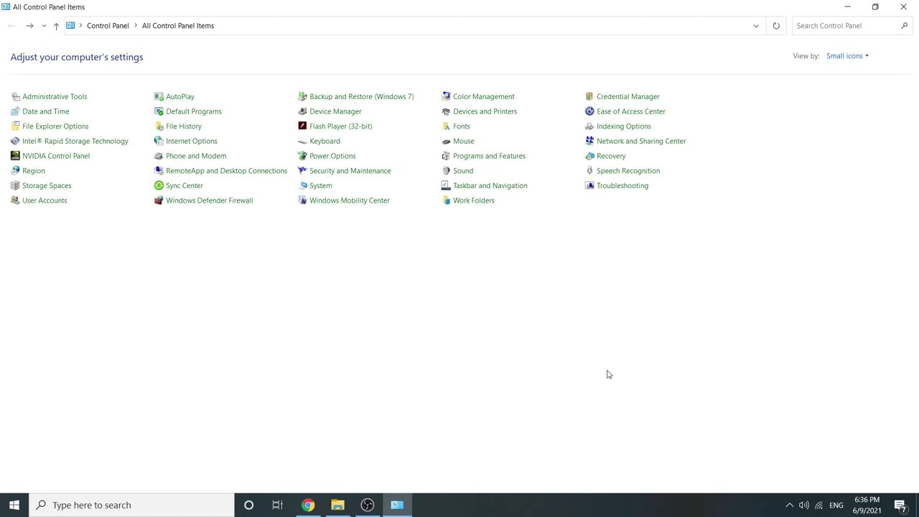
# Bring up the window switcher and cycle forward through all open windows.
pyautogui.hotkey('alt', 'Tab')
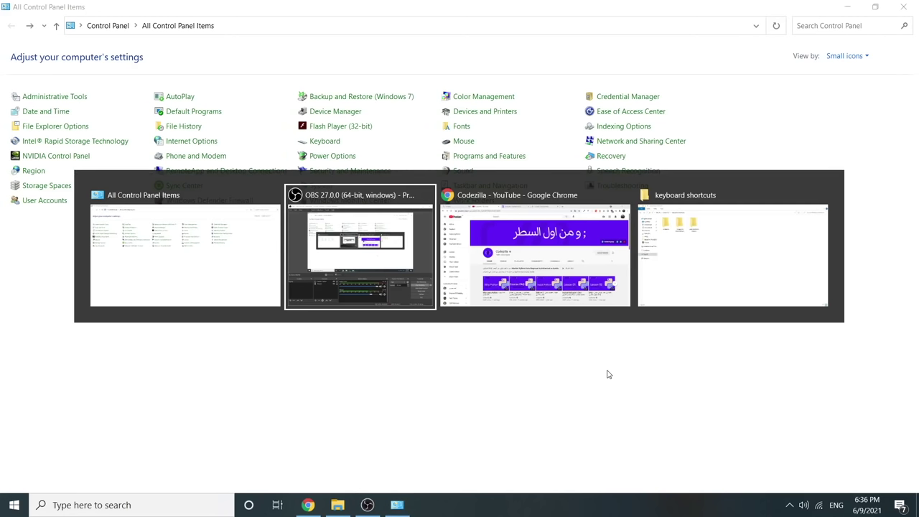
pyautogui.press('Tab')
pyautogui.press('Tab')
pyautogui.press('Tab')
pyautogui.press('Tab')
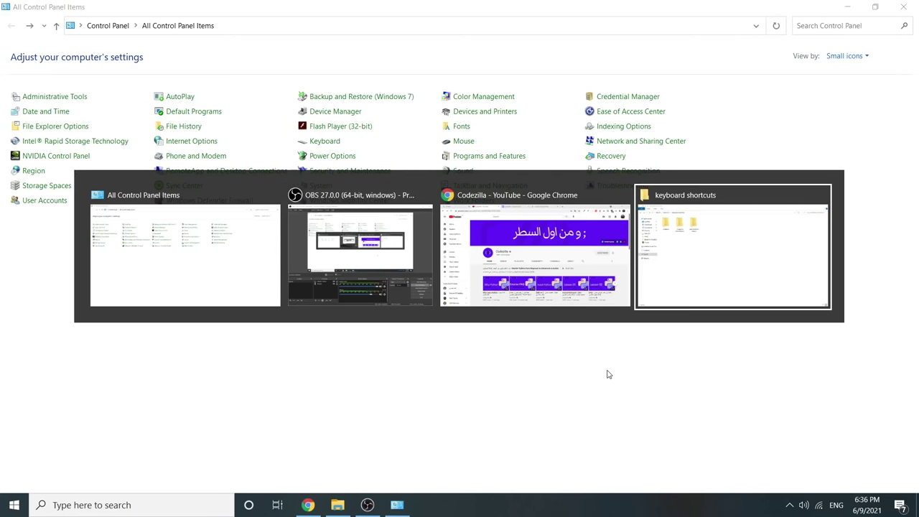
pyautogui.press('Tab')
pyautogui.press('Tab')
pyautogui.press('Tab')
pyautogui.press('Tab')
pyautogui.press('Tab')
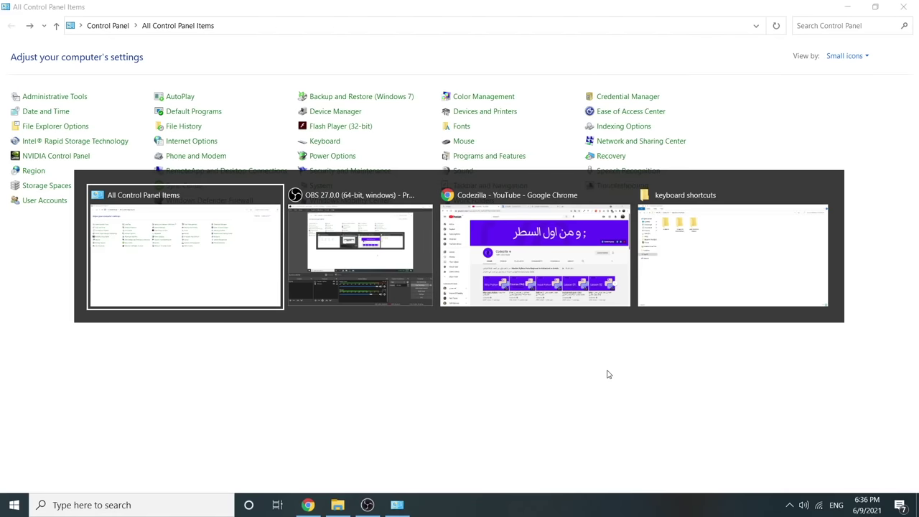
pyautogui.press('Tab')
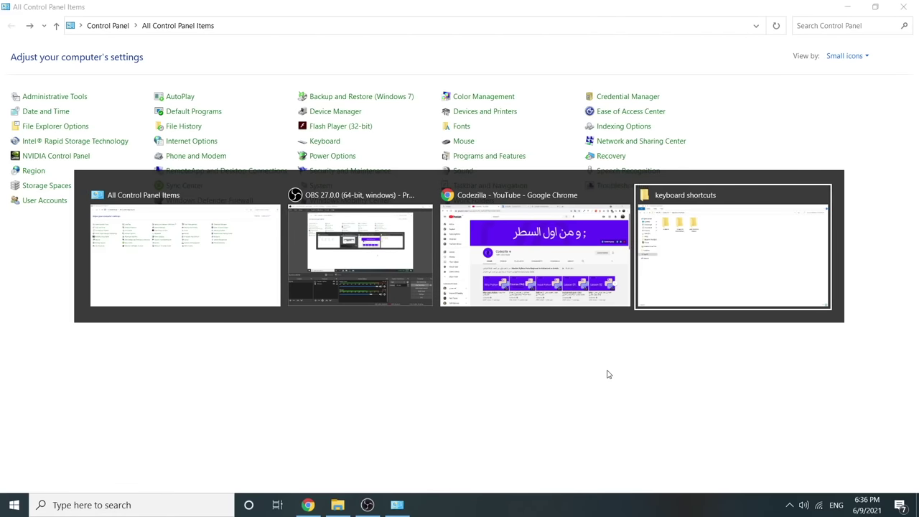
# Cycle backwards through the open windows and switch to the Chrome window showing the Codezilla YouTube channel.
pyautogui.hotkey('shift', 'Tab')
pyautogui.hotkey('shift', 'Tab')
pyautogui.hotkey('shift', 'Tab')
pyautogui.hotkey('shift', 'Tab')
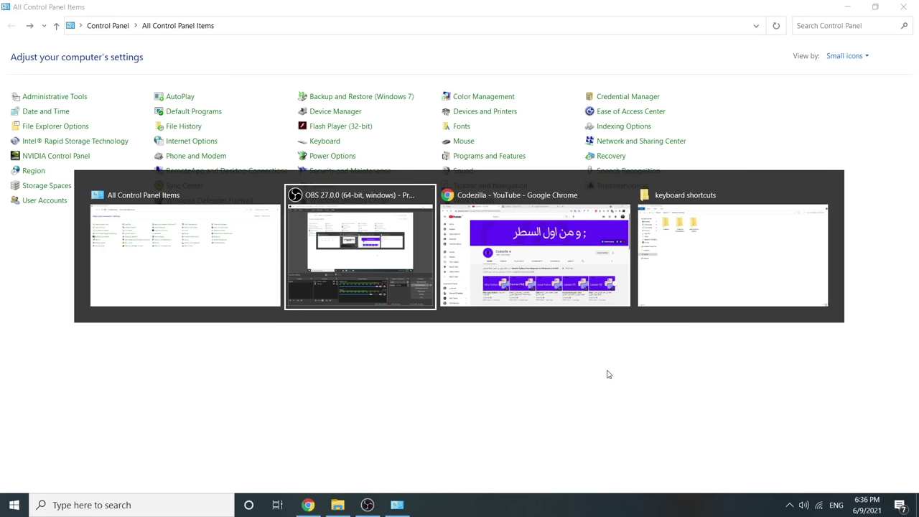
pyautogui.hotkey('shift', 'Tab')
pyautogui.hotkey('shift', 'Tab')
pyautogui.hotkey('shift', 'Tab')
pyautogui.hotkey('shift', 'Tab')
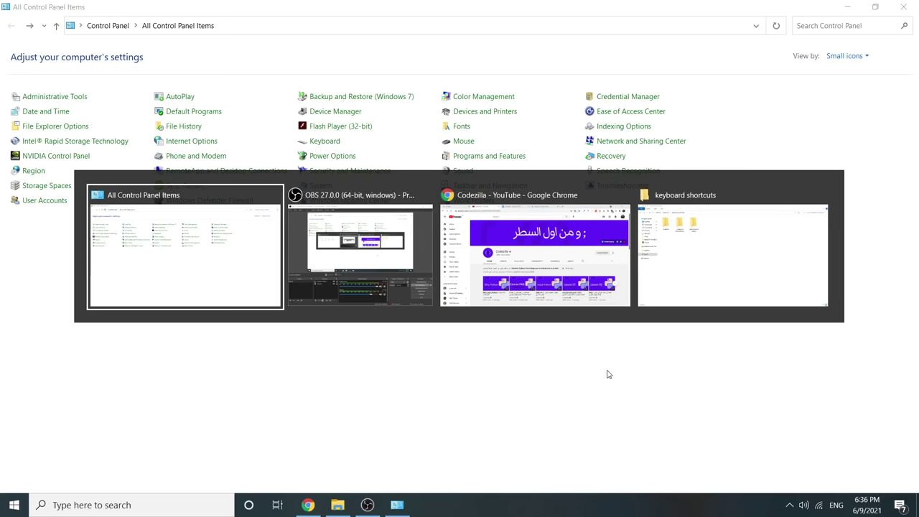
pyautogui.hotkey('shift', 'Tab')
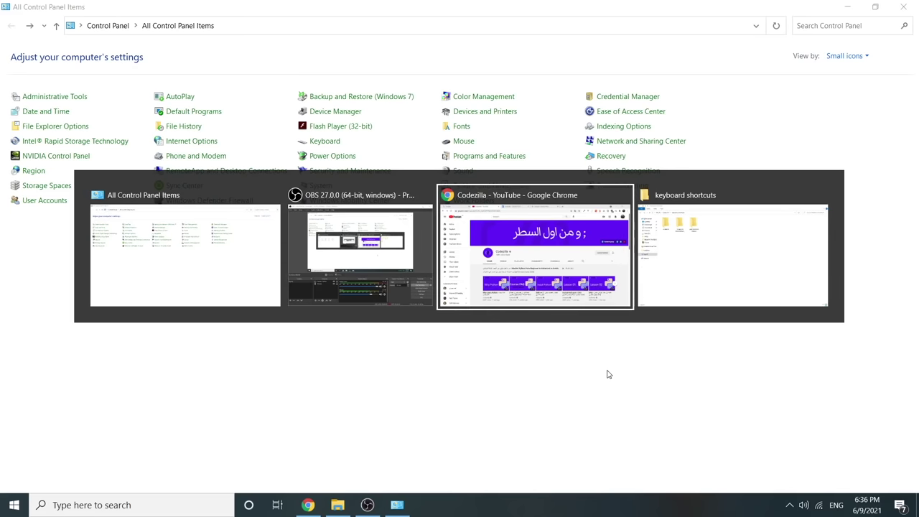
pyautogui.press('alt')
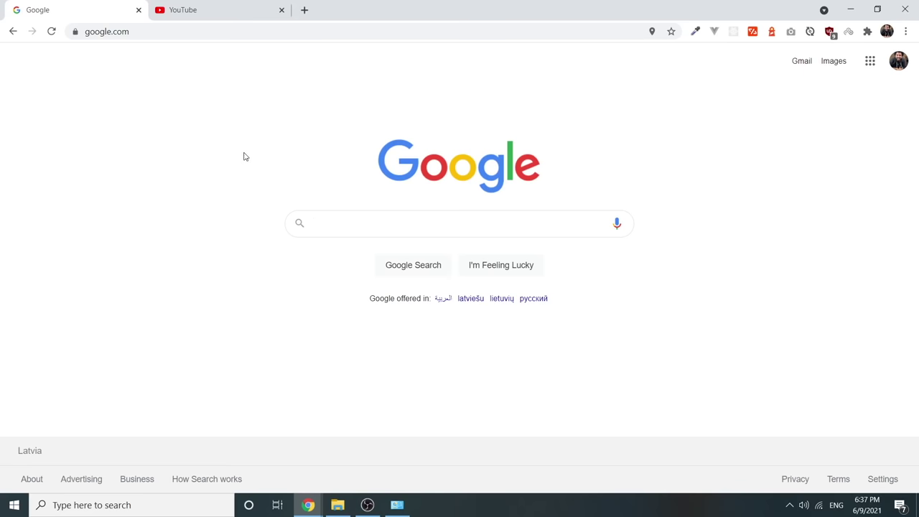
# Close the Chrome window that holds the Google and YouTube home pages.
pyautogui.hotkey('alt', 'F4')
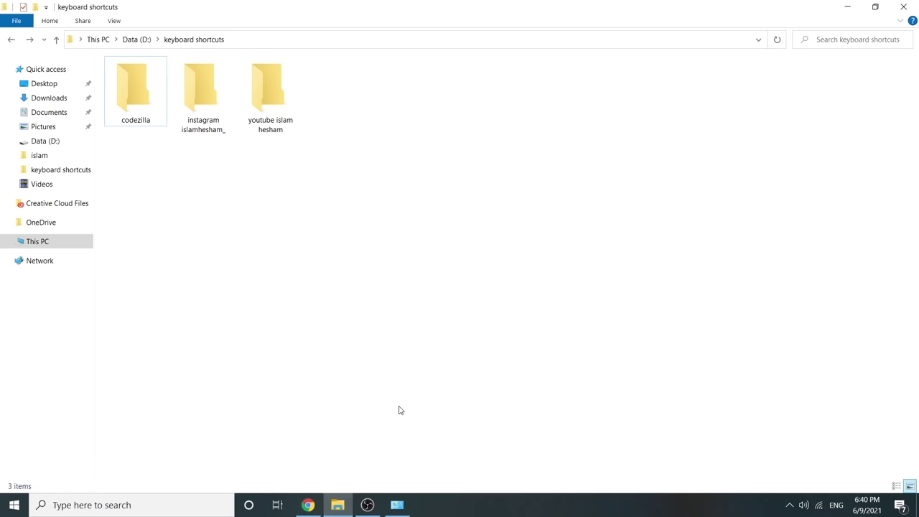
# Show File Explorer's file commands with the options for opening a new window, and dismiss them.
pyautogui.hotkey('alt', 'f')
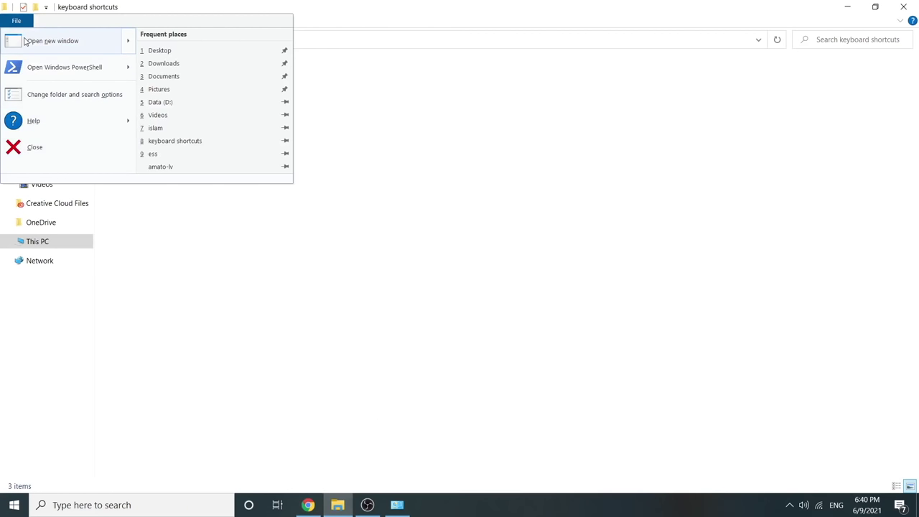
pyautogui.moveTo(45, 56)
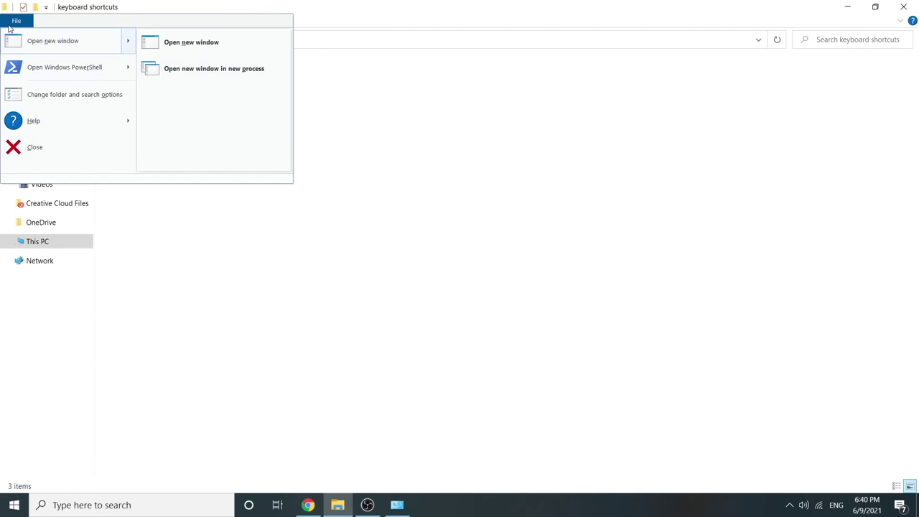
pyautogui.press('Escape')
# Switch to Chrome with the Codezilla YouTube channel.
pyautogui.click(308, 505)
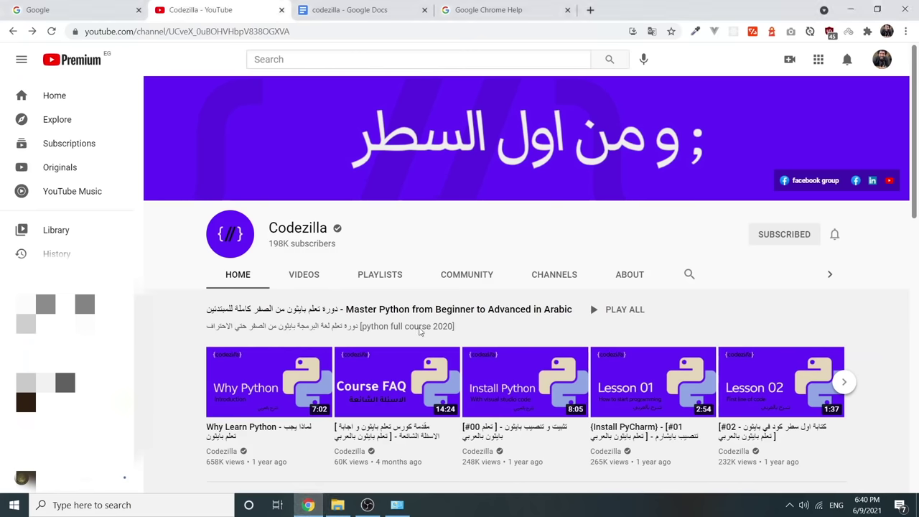
# Show Chrome's main commands on the Codezilla page, and the editing commands in Control Panel.
pyautogui.hotkey('alt', 'f')
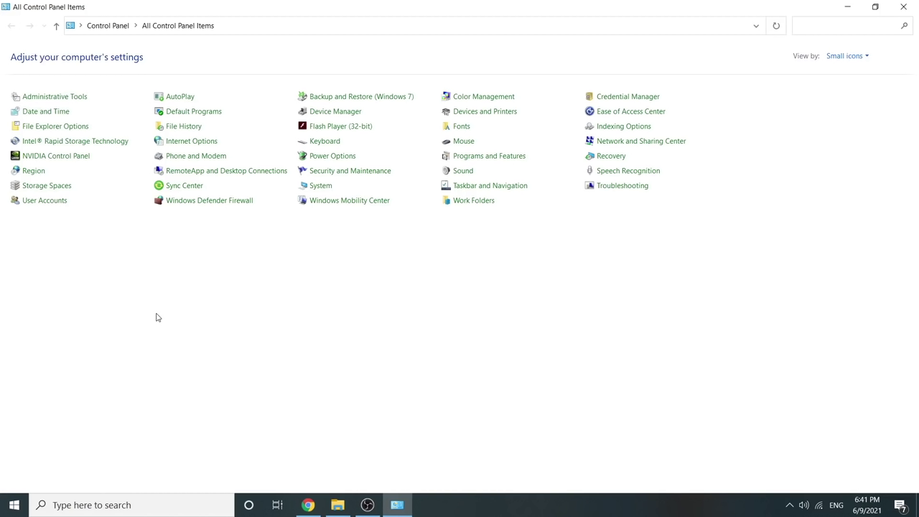
pyautogui.hotkey('alt', 'e')
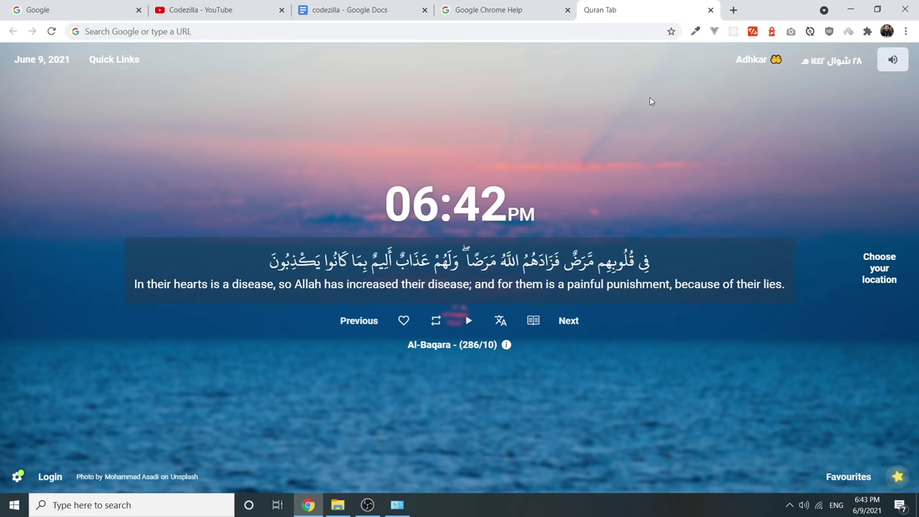
# Close the Quran Tab and the Google Chrome Help tab in Chrome.
pyautogui.hotkey('ctrl', 'F4')
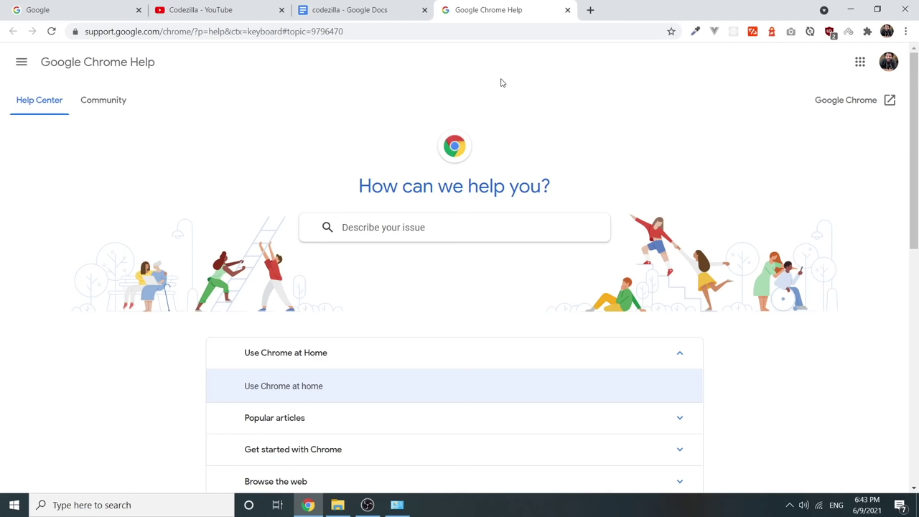
pyautogui.hotkey('ctrl', 'F4')
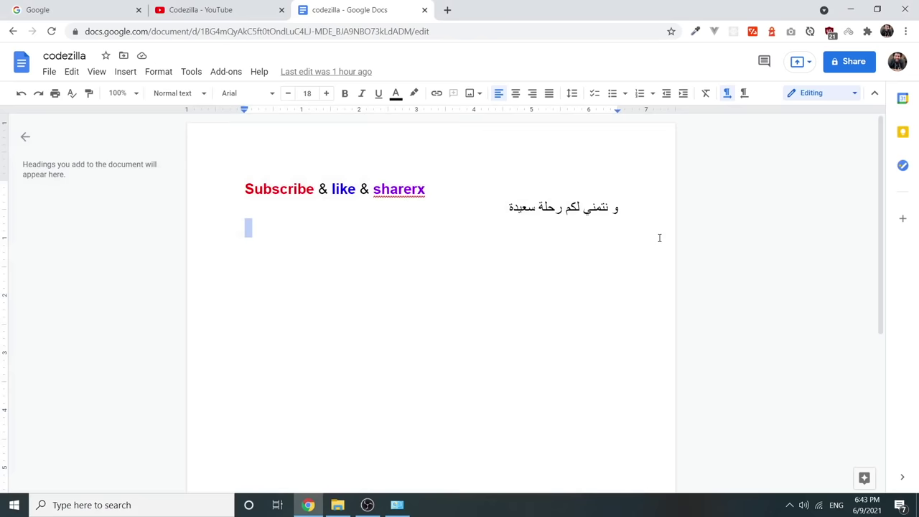
# Show the Windows Start app list, and the Windows security options.
pyautogui.hotkey('ctrl', 'Escape')
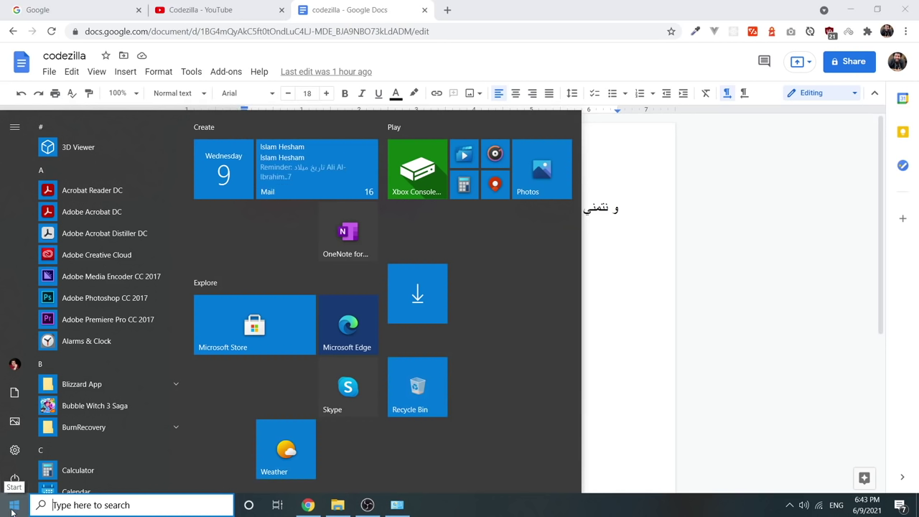
pyautogui.hotkey('ctrl', 'alt', 'Delete')
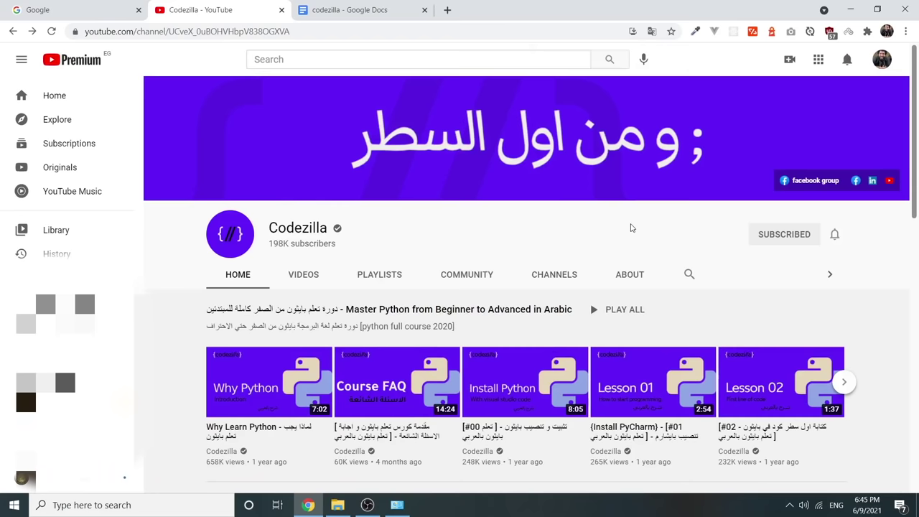
# Enlarge the Codezilla YouTube channel page to at least 250% zoom, and reduce it back towards normal size.
pyautogui.hotkey('ctrl', '+')
pyautogui.hotkey('ctrl', '+')
pyautogui.hotkey('ctrl', '+')
pyautogui.hotkey('ctrl', '+')
pyautogui.hotkey('ctrl', '+')
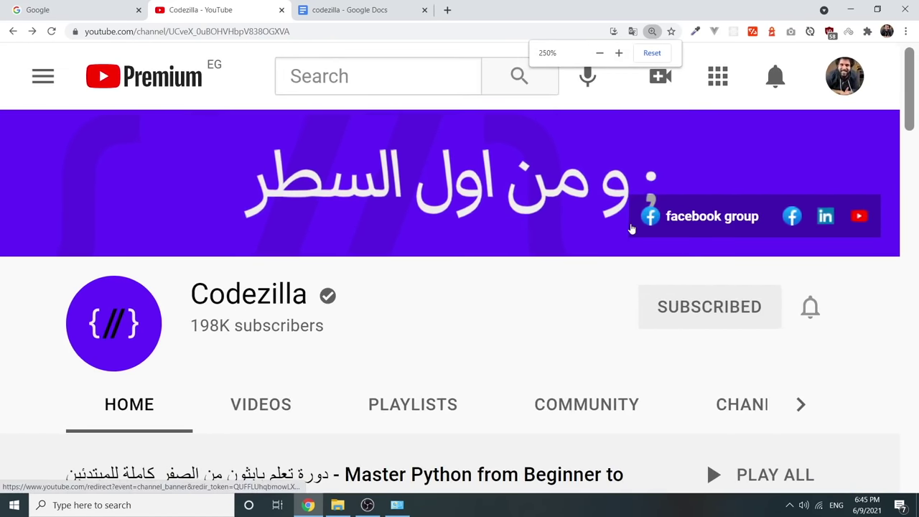
pyautogui.hotkey('ctrl', '+')
pyautogui.hotkey('ctrl', '-')
pyautogui.hotkey('ctrl', '-')
pyautogui.hotkey('ctrl', '-')
pyautogui.hotkey('ctrl', '-')
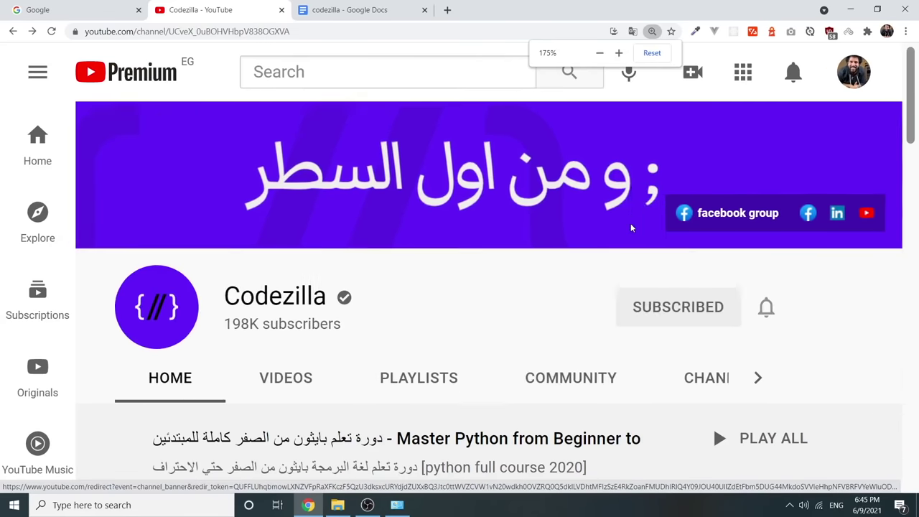
pyautogui.hotkey('ctrl', '-')
pyautogui.hotkey('ctrl', '-')
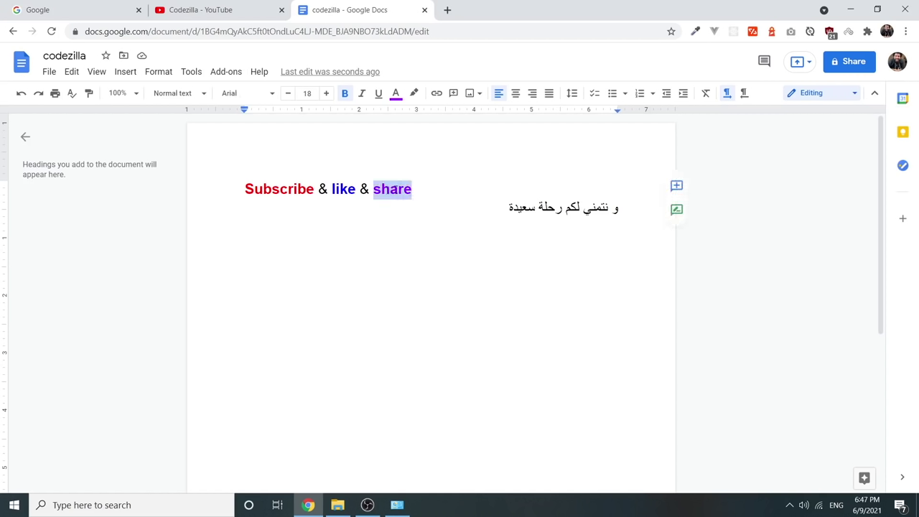
# Try pasting a copy of the "Subscribe & like & share" line directly after it in the Google Doc, and undo the paste.
pyautogui.rightClick(394, 189)
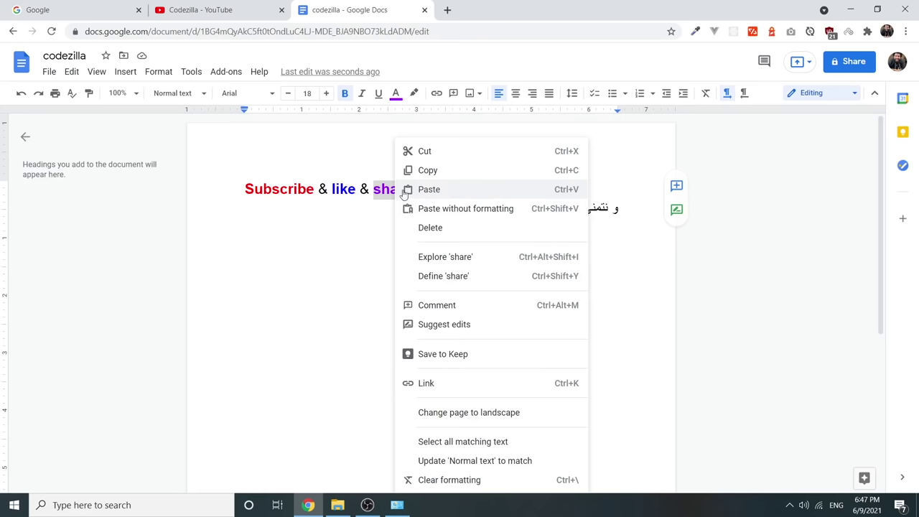
pyautogui.click(403, 188)
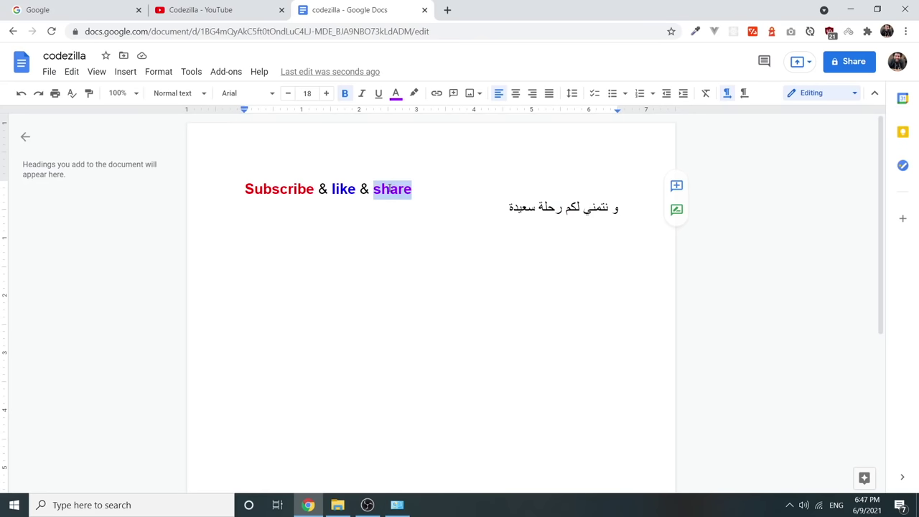
pyautogui.moveTo(421, 191); pyautogui.dragTo(268, 185)
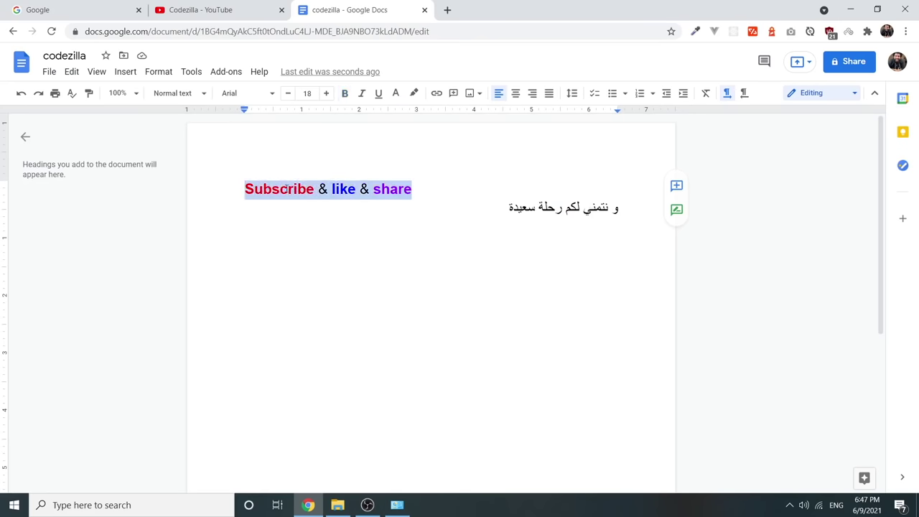
pyautogui.click(431, 199)
pyautogui.hotkey('ctrl', 'v')
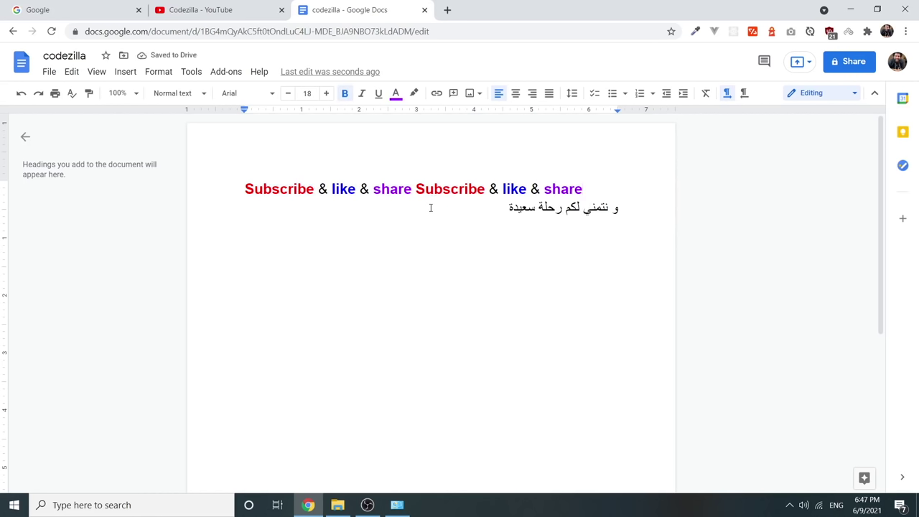
pyautogui.hotkey('ctrl', 'z')
# Delete the "Subscribe & like & share" line from the document, and undo the deletion.
pyautogui.moveTo(417, 189); pyautogui.dragTo(248, 182)
pyautogui.press('BackSpace')
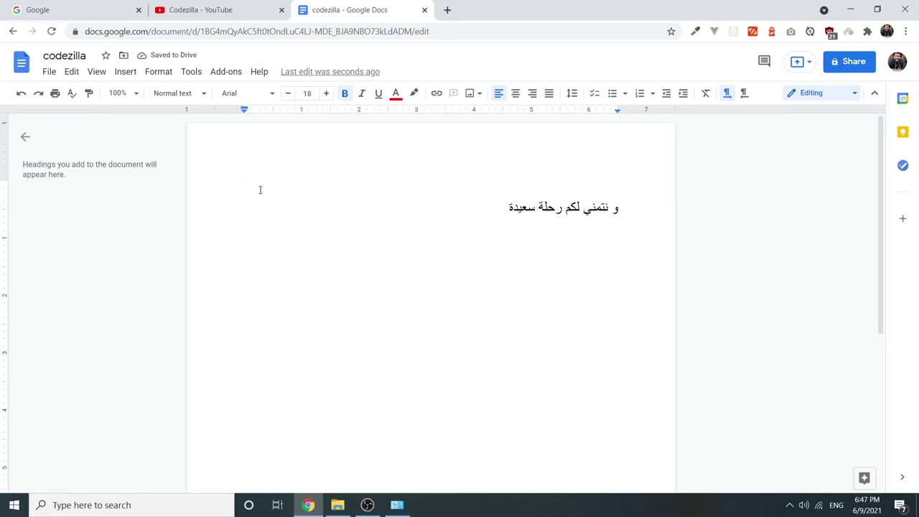
pyautogui.hotkey('ctrl', 'z')
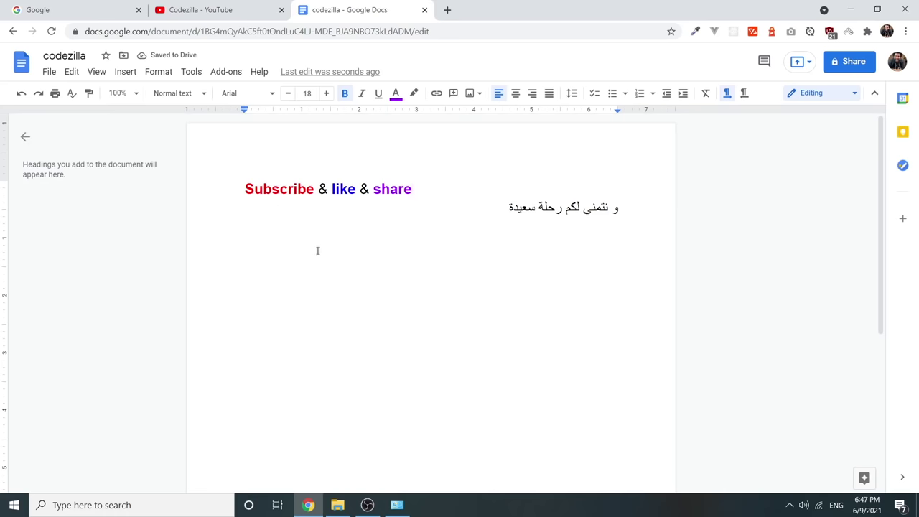
# Switch to File Explorer and duplicate the codezilla folder inside the keyboard shortcuts folder.
pyautogui.click(338, 505)
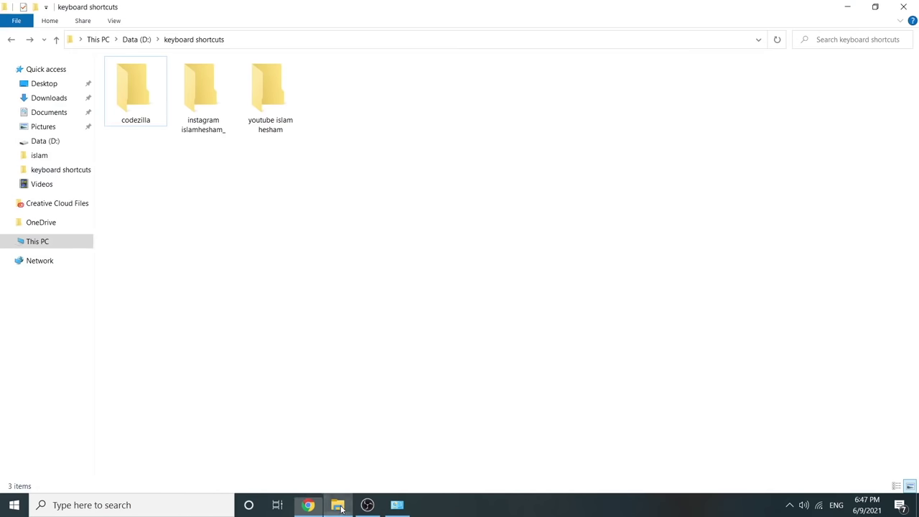
pyautogui.click(137, 97)
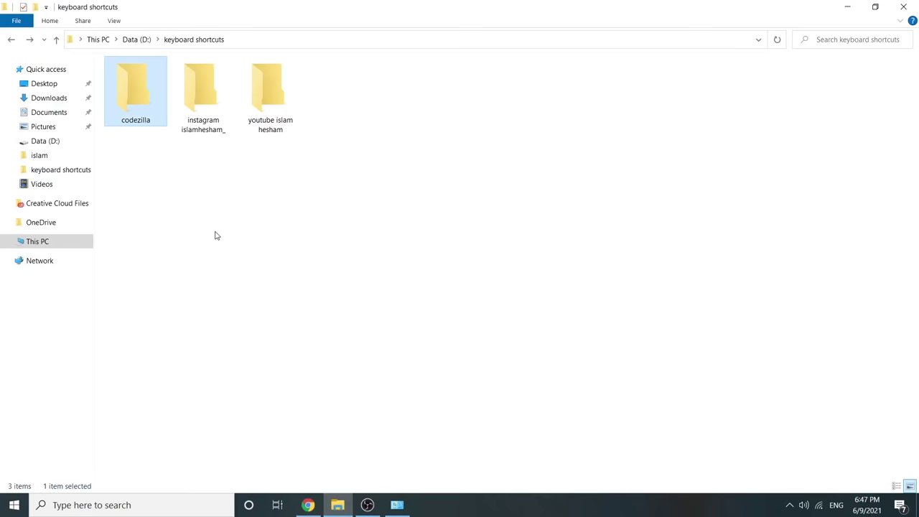
pyautogui.hotkey('ctrl', 'v')
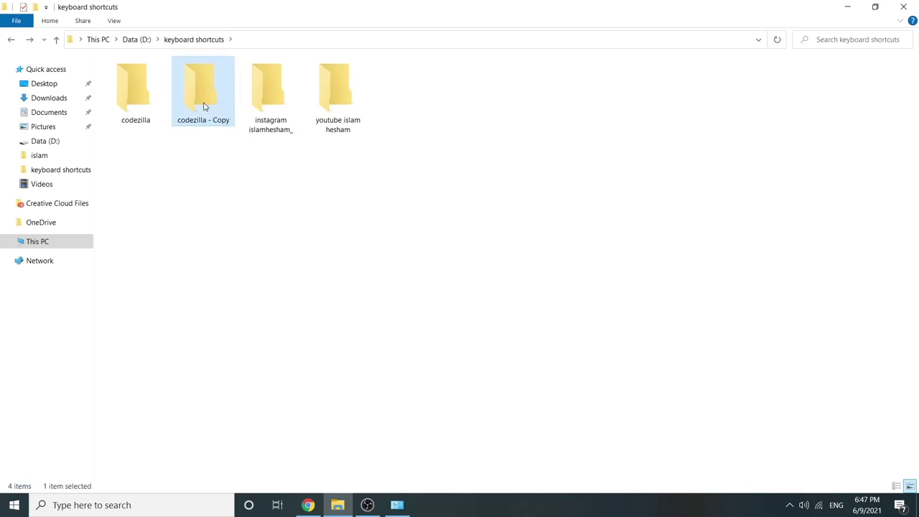
# Move the "codezilla - Copy" folder into the YouTube folder inside keyboard shortcuts.
pyautogui.hotkey('ctrl', 'x')
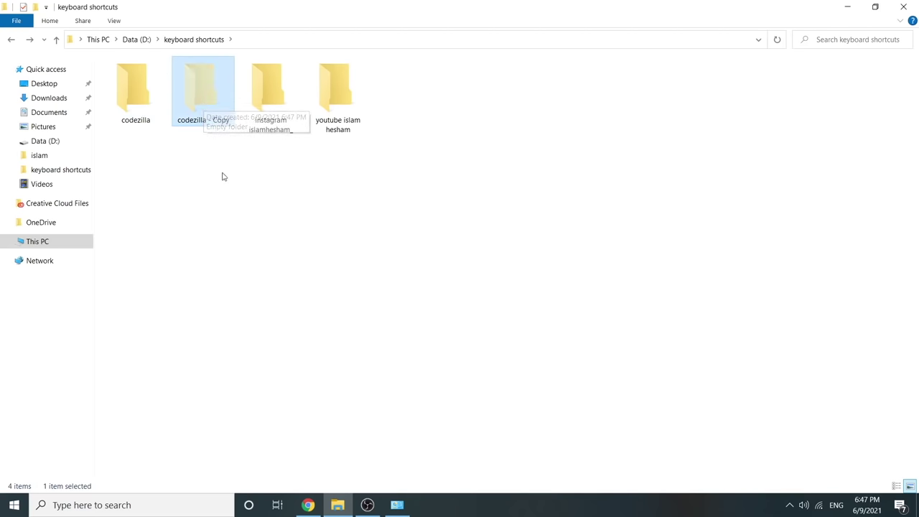
pyautogui.doubleClick(335, 91)
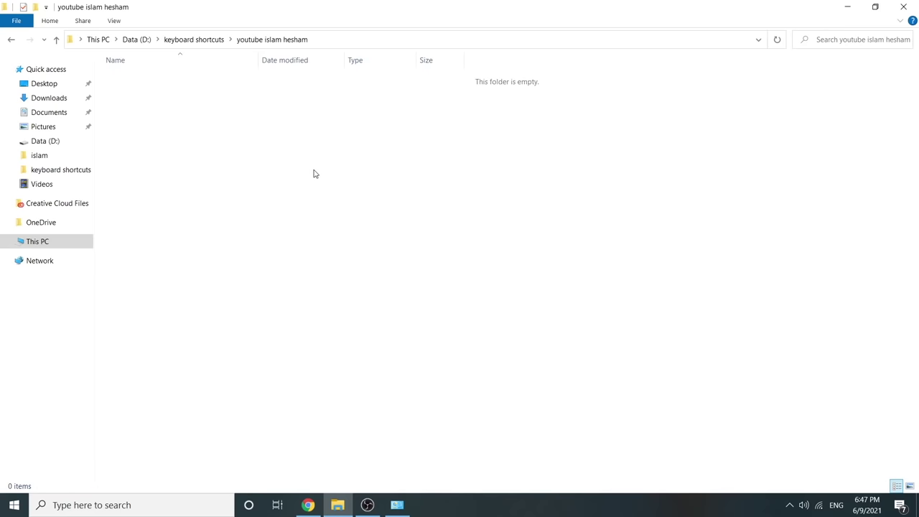
pyautogui.hotkey('ctrl', 'v')
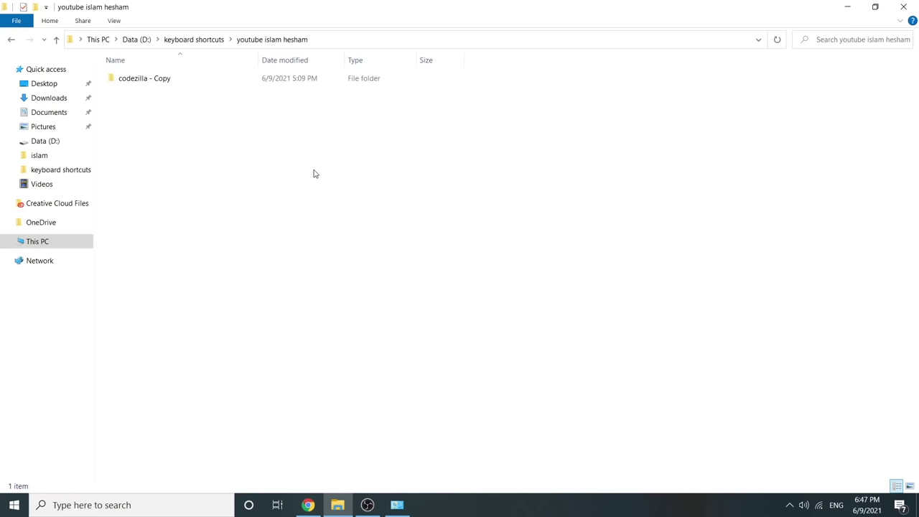
pyautogui.click(313, 173)
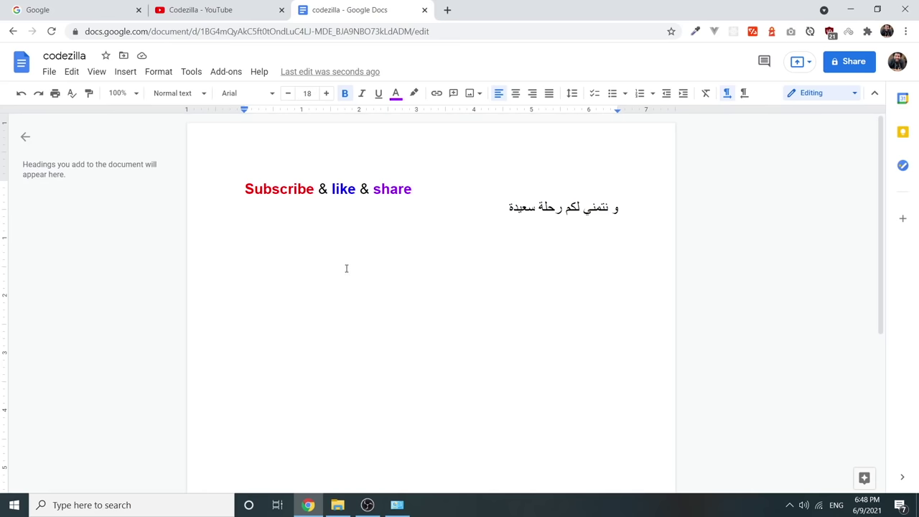
# Select all text in the codezilla Google Doc, and all content on the Codezilla YouTube page.
pyautogui.hotkey('ctrl', 'a')
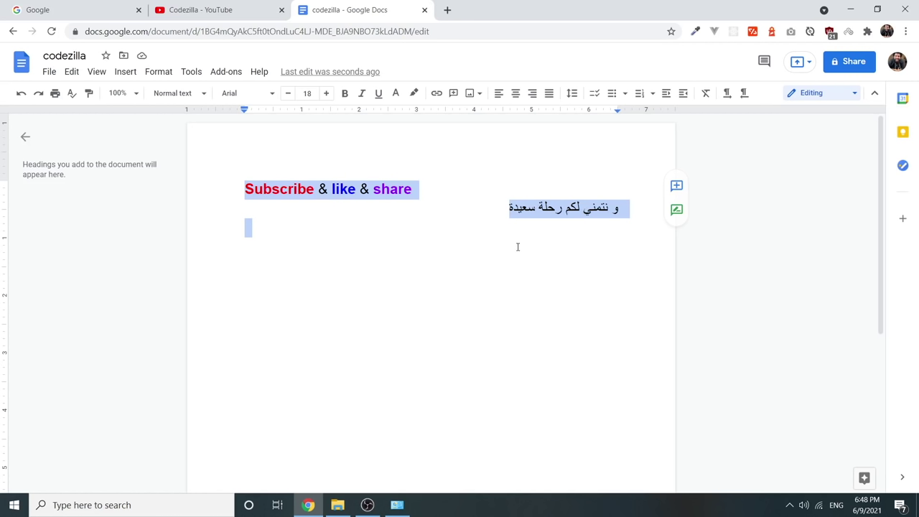
pyautogui.hotkey('ctrl', 'shift', 'Tab')
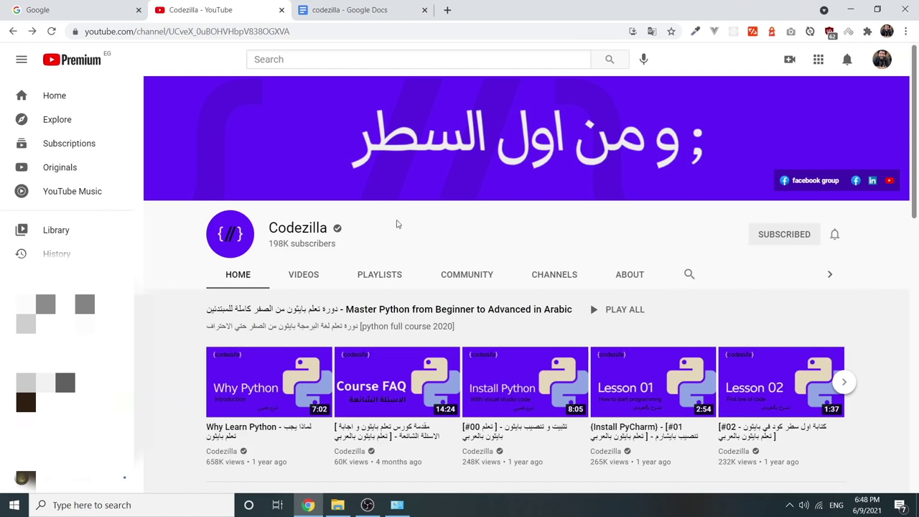
pyautogui.hotkey('ctrl', 'a')
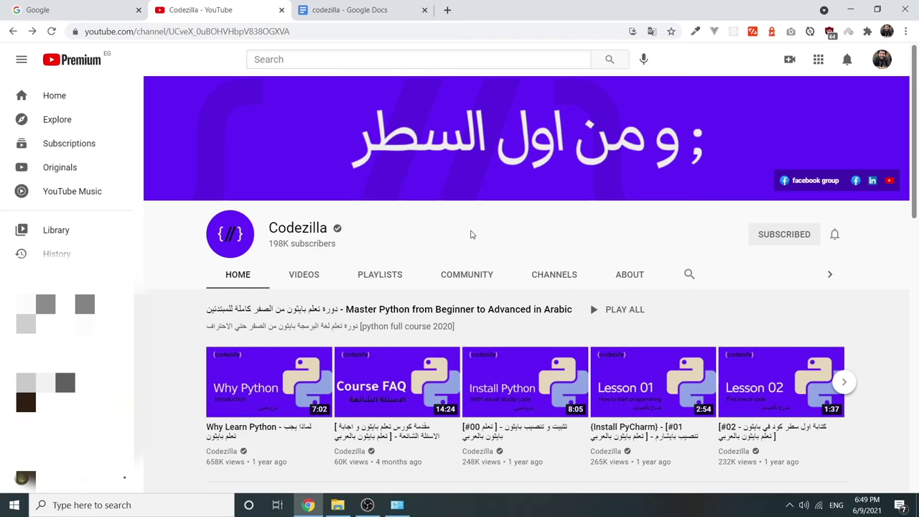
# Jump to the end of the Codezilla channel page and return to its beginning.
pyautogui.hotkey('ctrl', 'End')
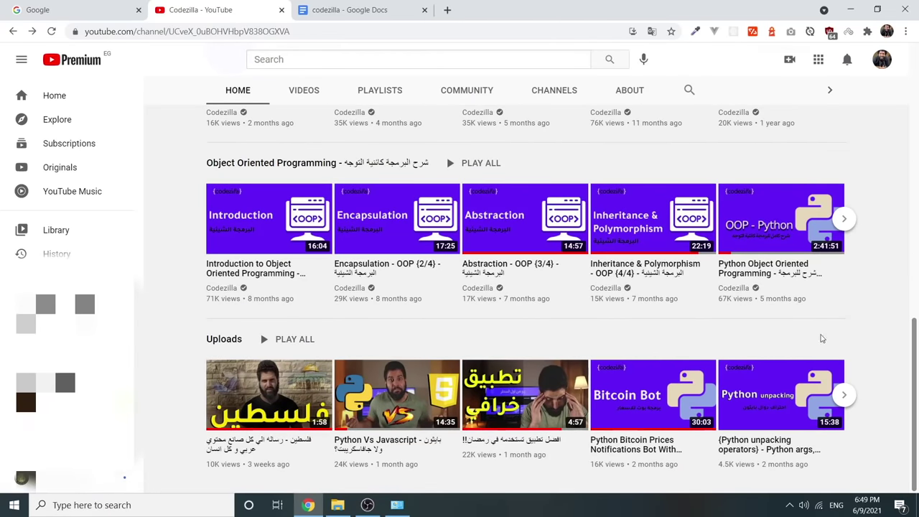
pyautogui.hotkey('ctrl', 'Home')
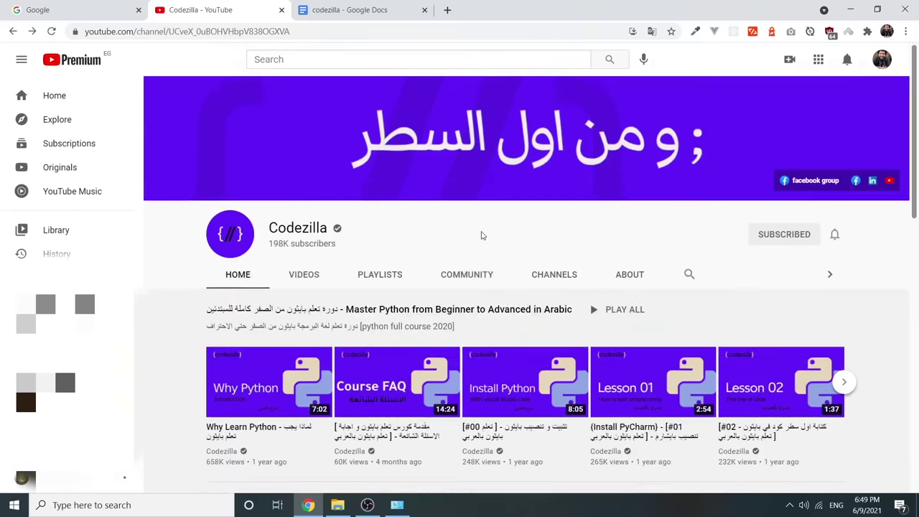
# Return to the codezilla Google Doc and place the text cursor at the document's start and at its end.
pyautogui.hotkey('ctrl', 'Tab')
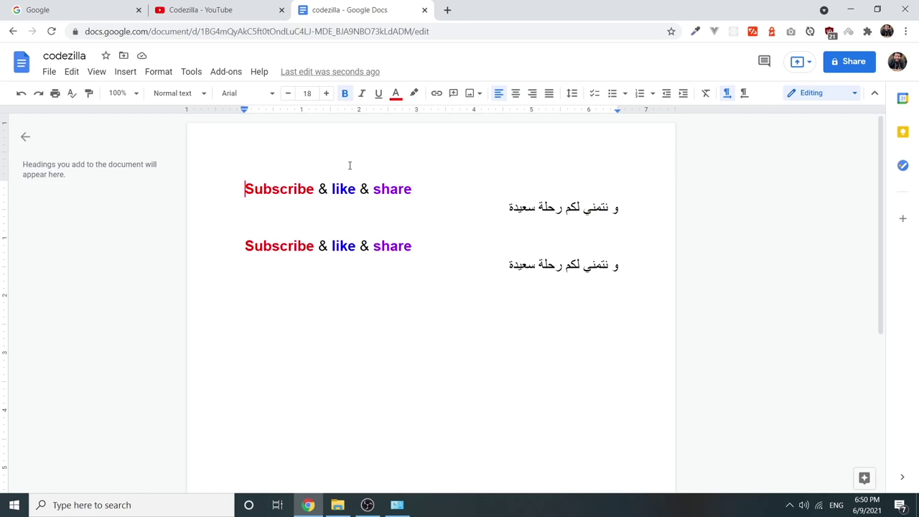
pyautogui.click(565, 266)
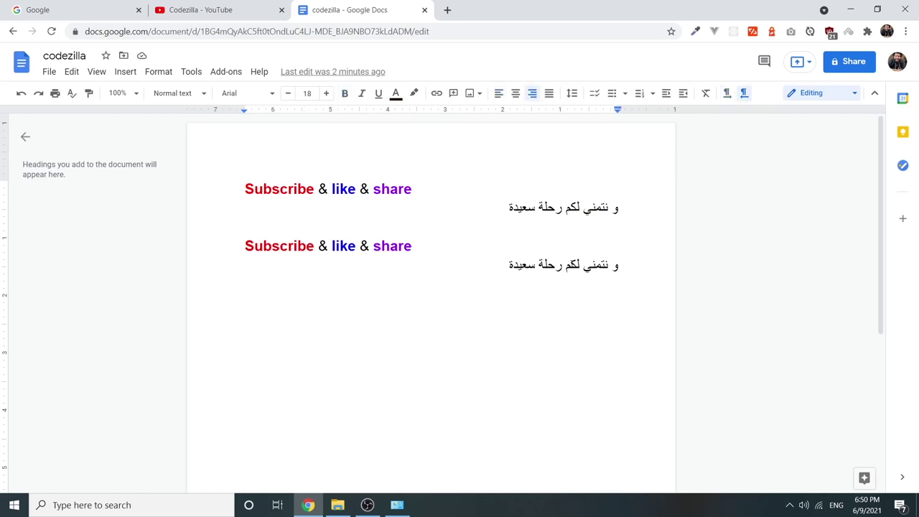
pyautogui.hotkey('ctrl', 'Home')
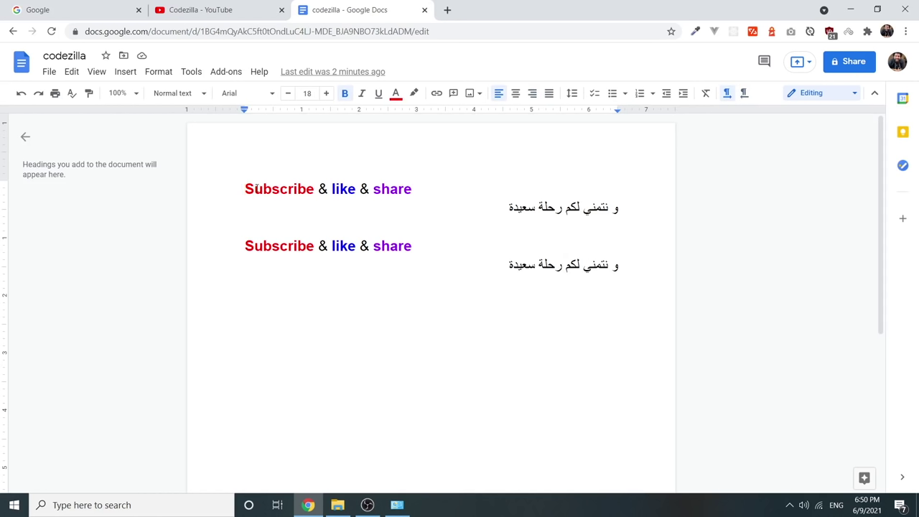
pyautogui.hotkey('ctrl', 'End')
# Move the text cursor back five words from the document's end, and forward five words.
pyautogui.hotkey('ctrl', 'Left')
pyautogui.hotkey('ctrl', 'Left')
pyautogui.hotkey('ctrl', 'Left')
pyautogui.hotkey('ctrl', 'Left')
pyautogui.hotkey('ctrl', 'Left')
pyautogui.hotkey('ctrl', 'Right')
pyautogui.hotkey('ctrl', 'Right')
pyautogui.hotkey('ctrl', 'Right')
pyautogui.hotkey('ctrl', 'Right')
pyautogui.hotkey('ctrl', 'Right')
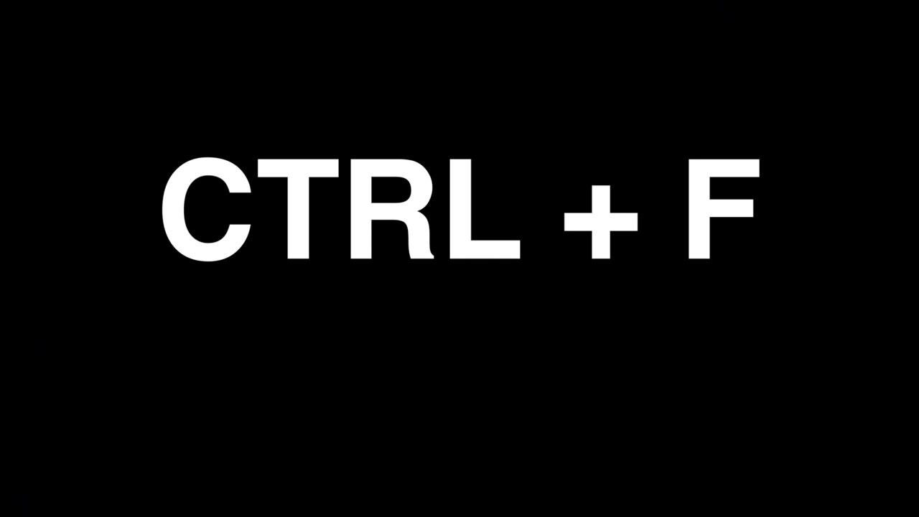